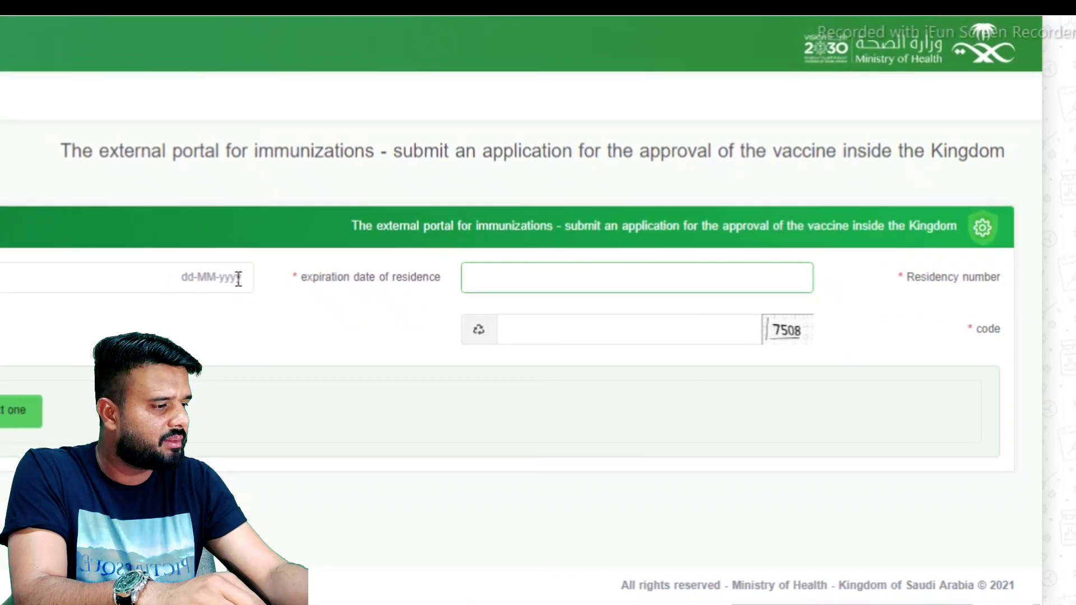
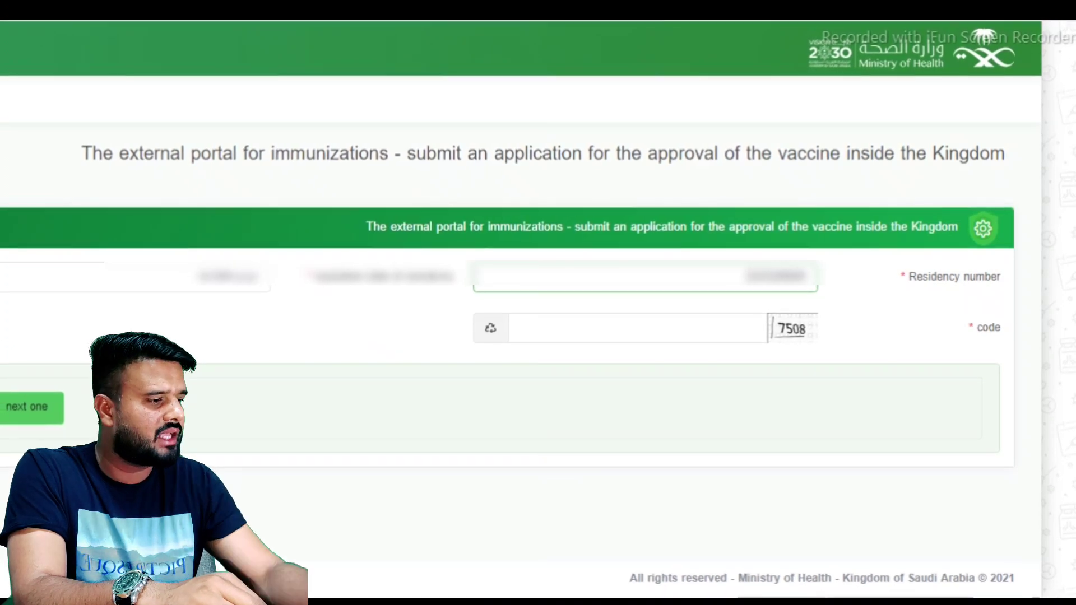
Step: Enter the applicant's residency number and expiry date, add the displayed captcha code, and continue
left_click(139, 272)
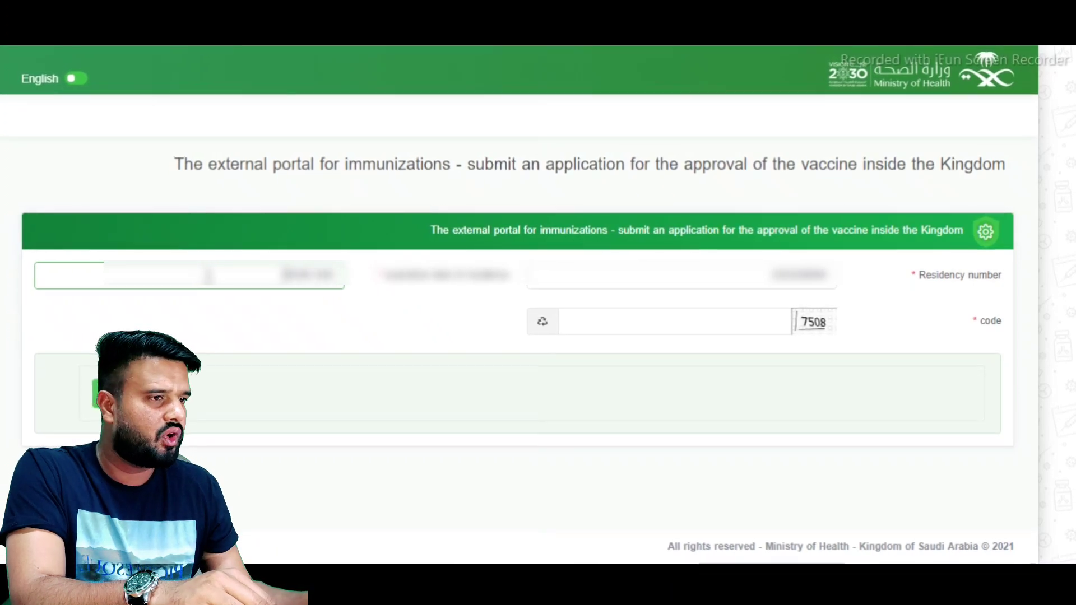
left_click(615, 312)
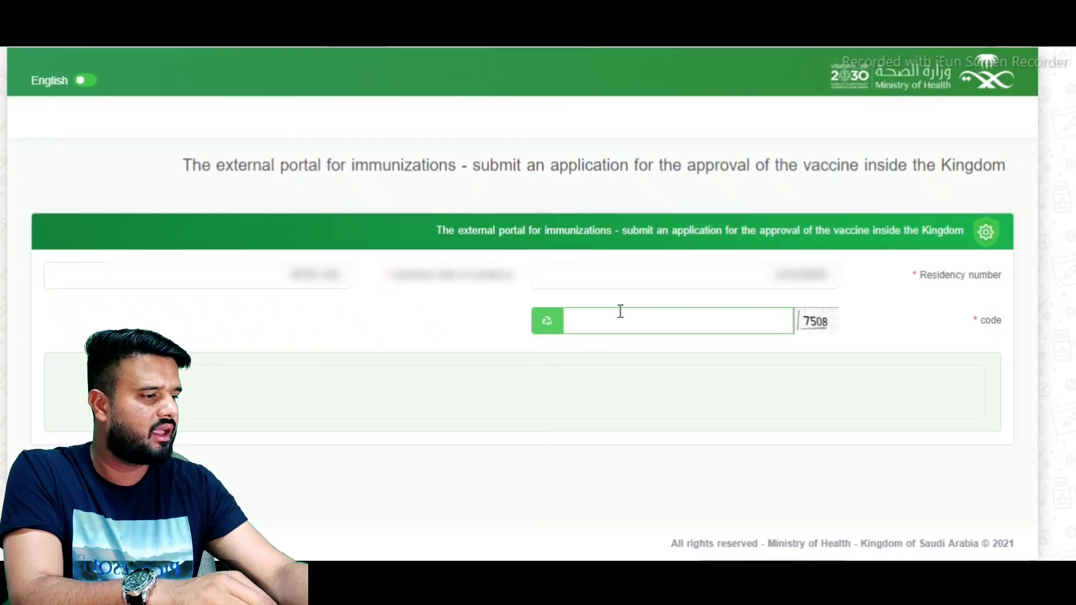
type("75")
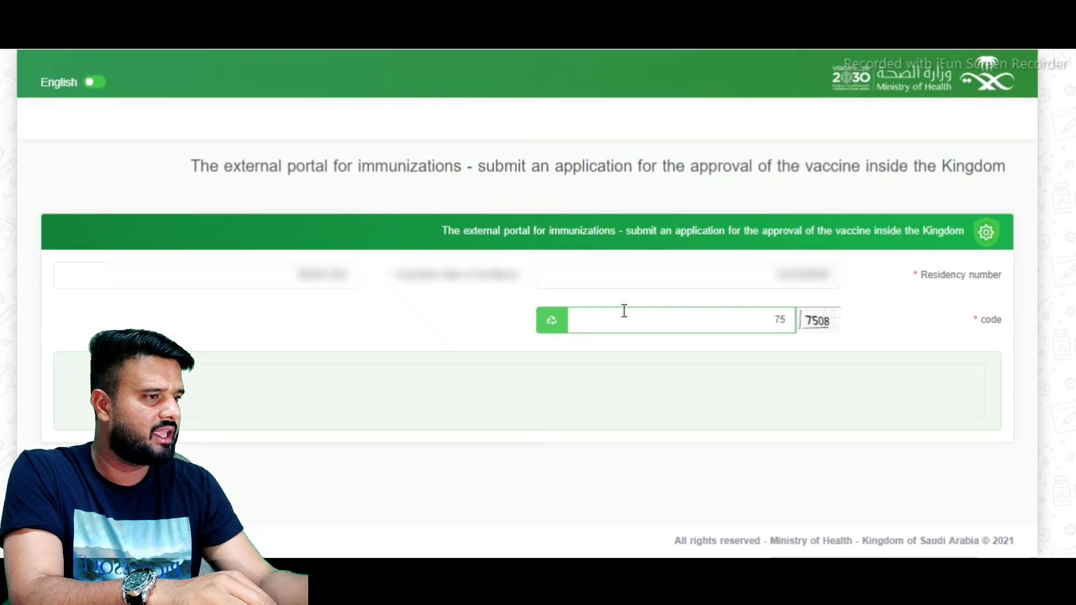
type("08")
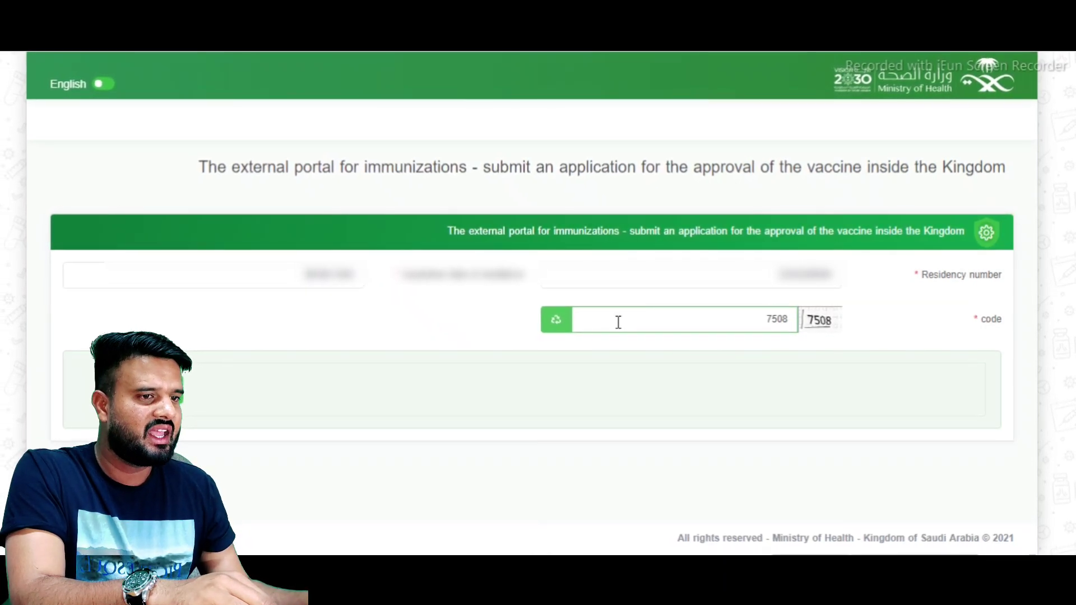
left_click(163, 405)
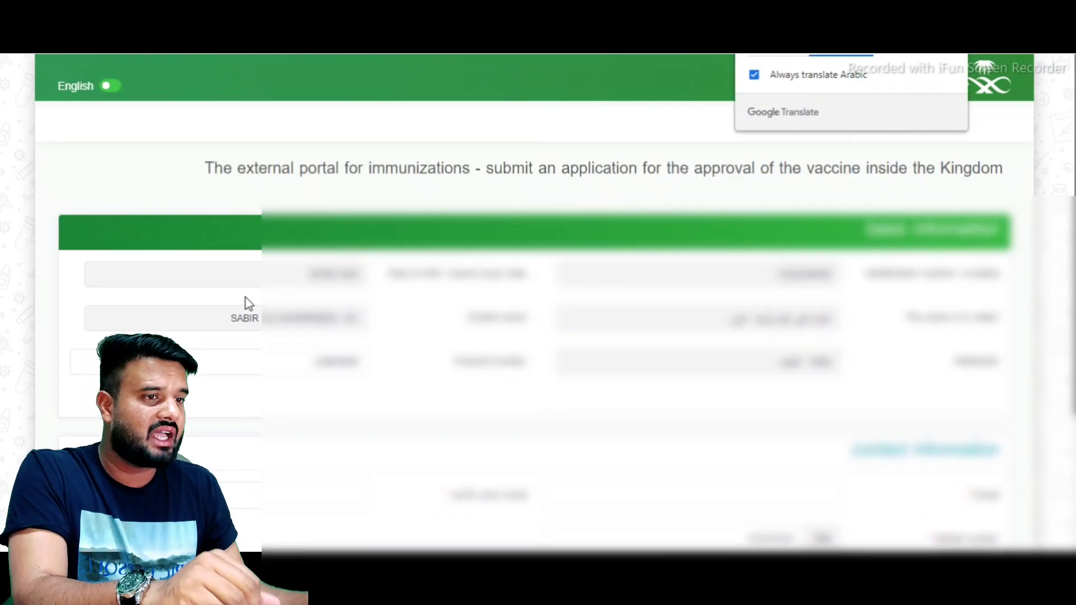
Step: Scroll down to Contact information and begin entering the applicant's e-mail address
scroll(153, 295, "down", 2)
scroll(153, 296, "up", 2)
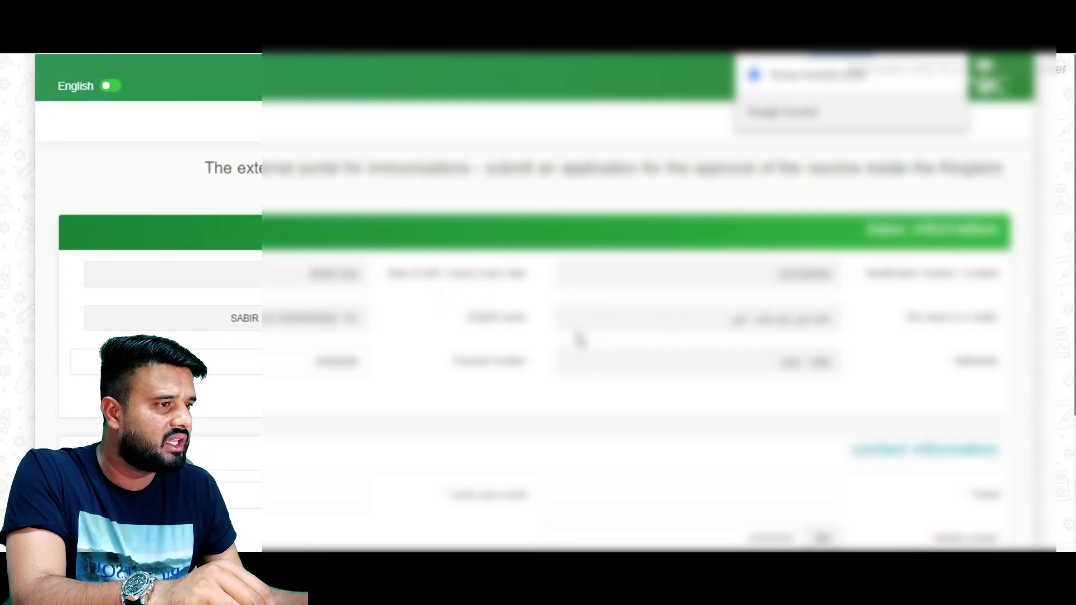
scroll(456, 344, "down", 2)
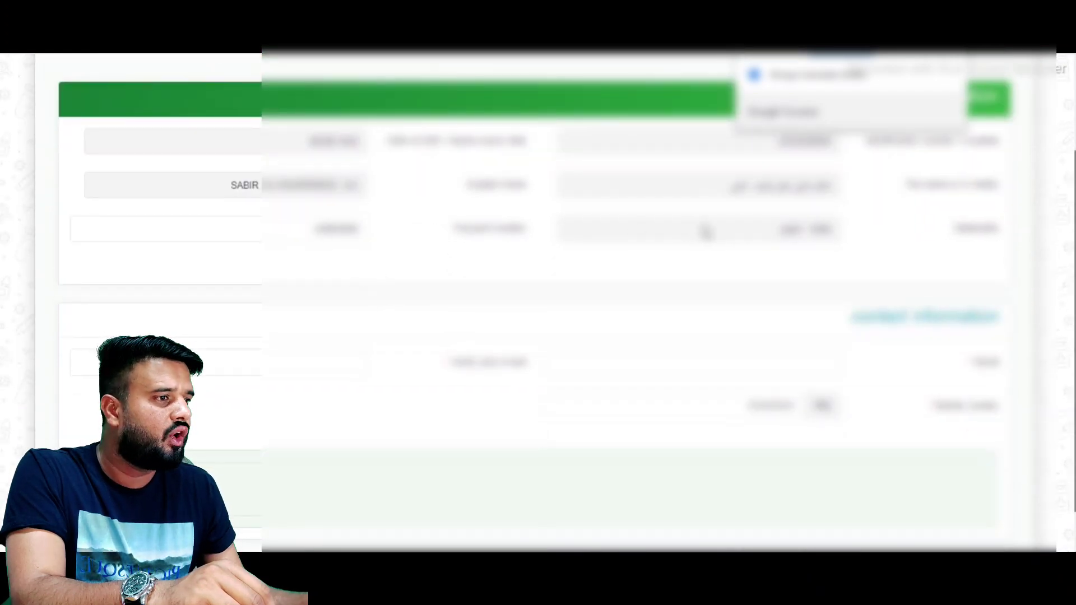
scroll(616, 241, "down", 1)
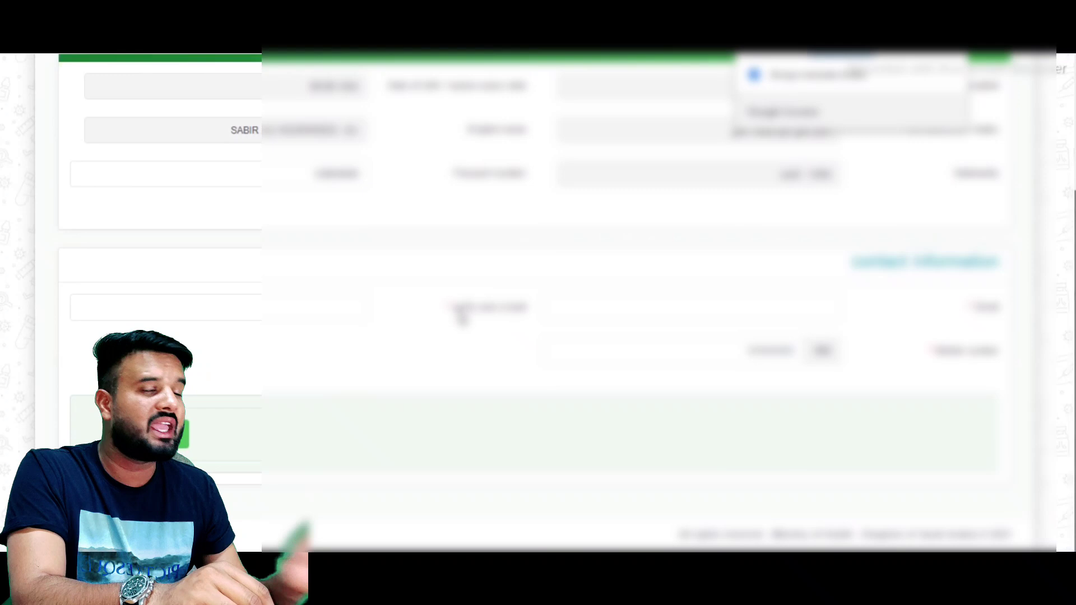
left_click(558, 313)
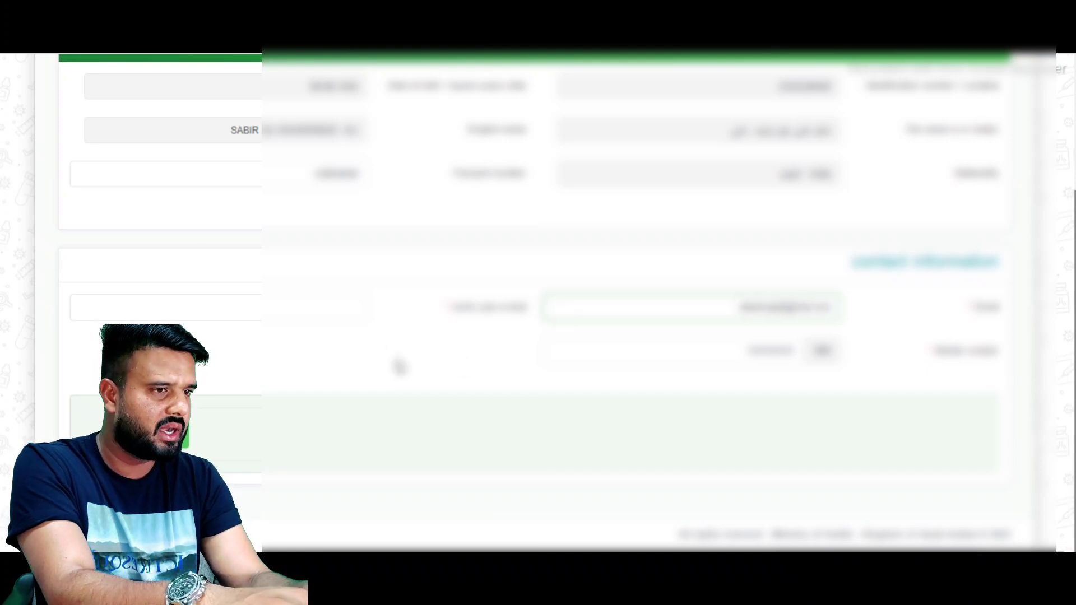
Step: Fill in the e-mail confirmation field and enter the applicant's mobile number
left_click(331, 312)
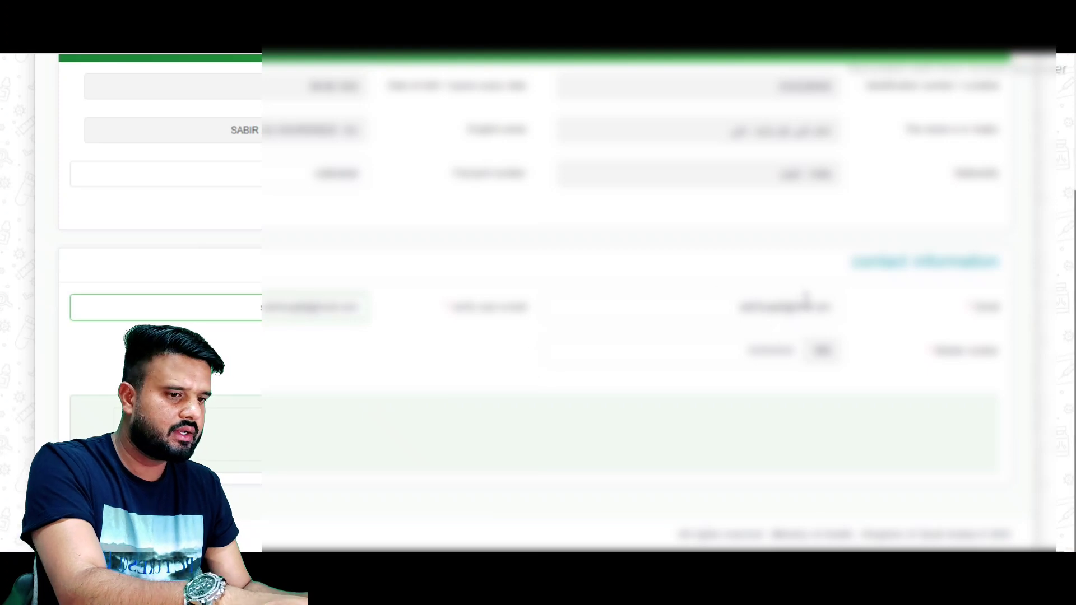
left_click(792, 308)
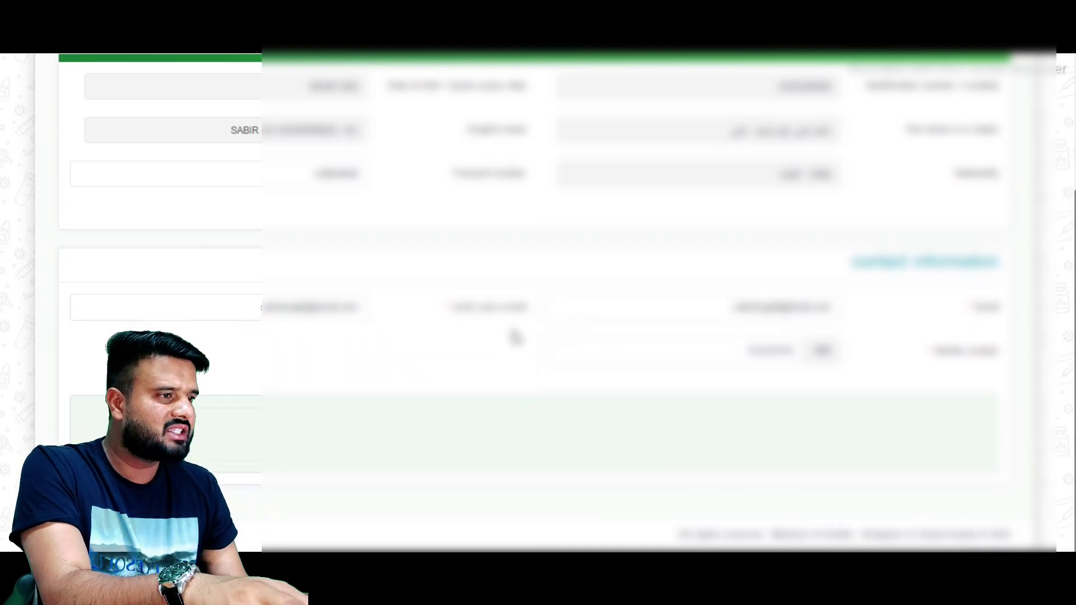
left_click(607, 356)
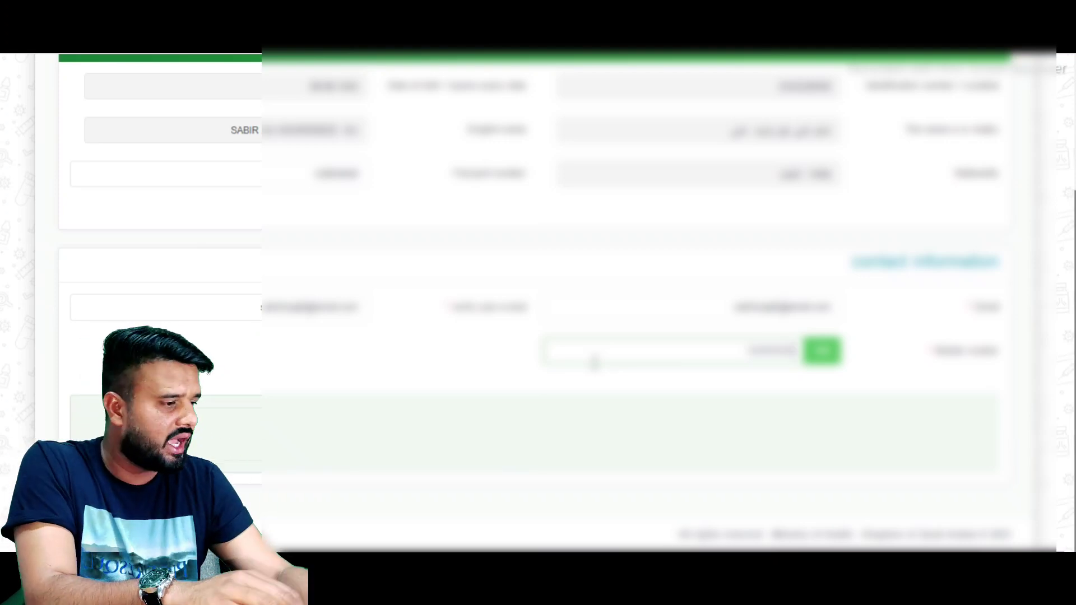
type("5012")
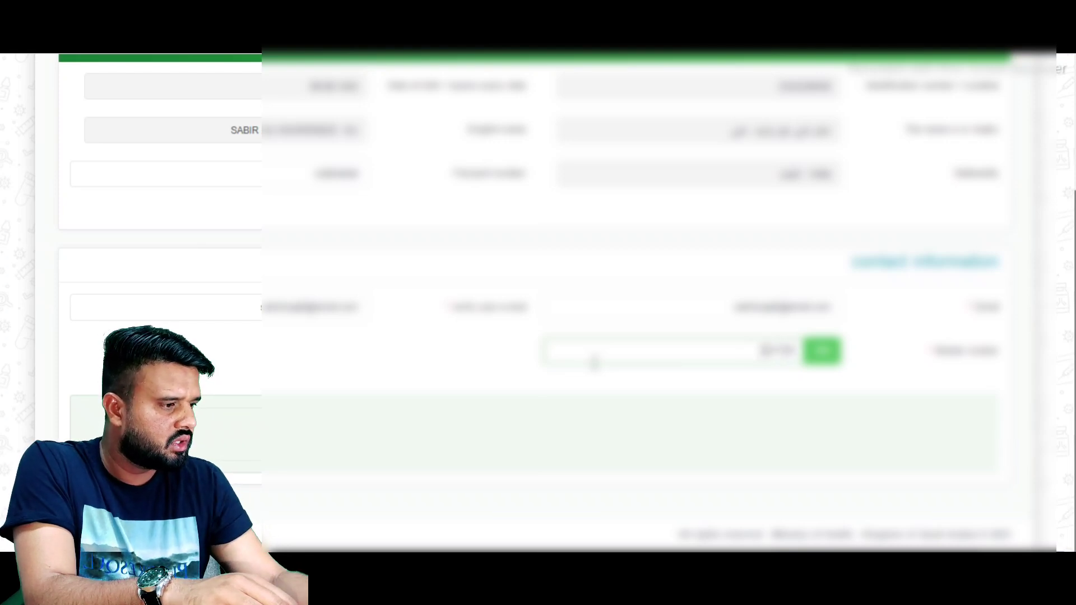
type("3")
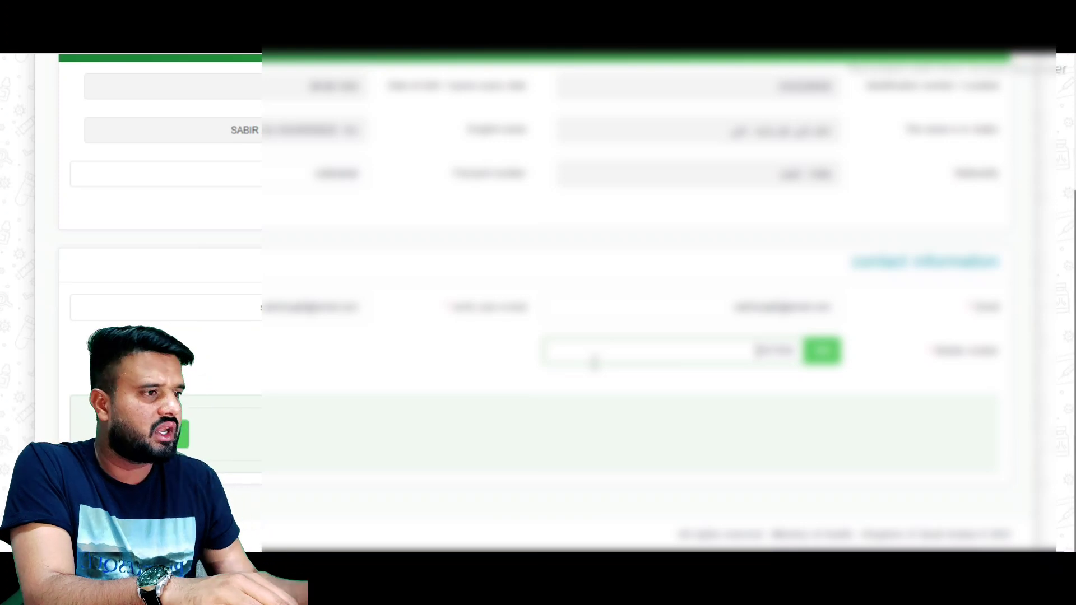
type("4")
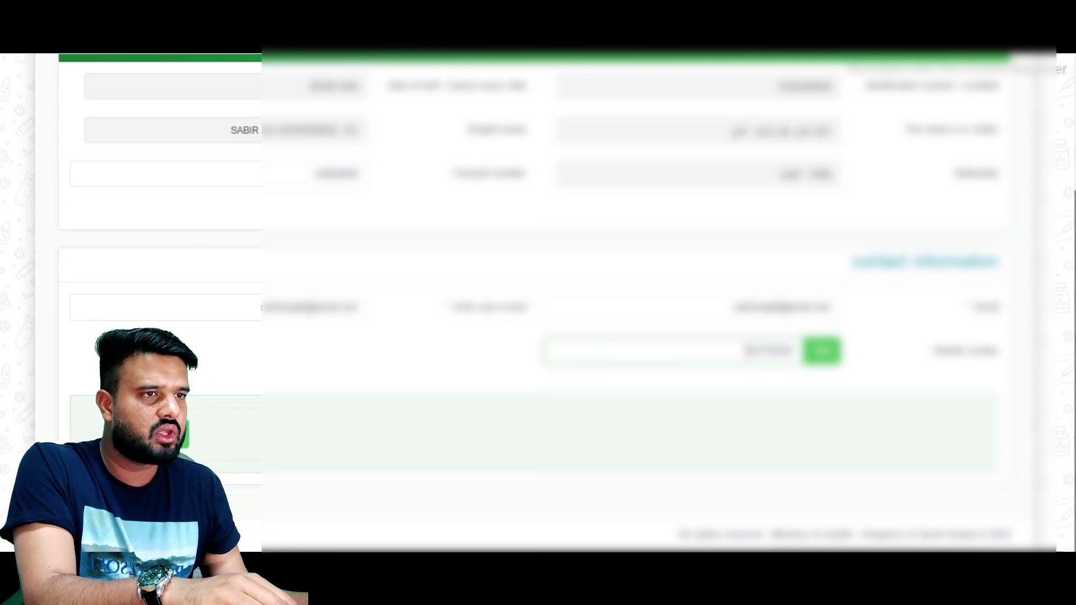
type("5")
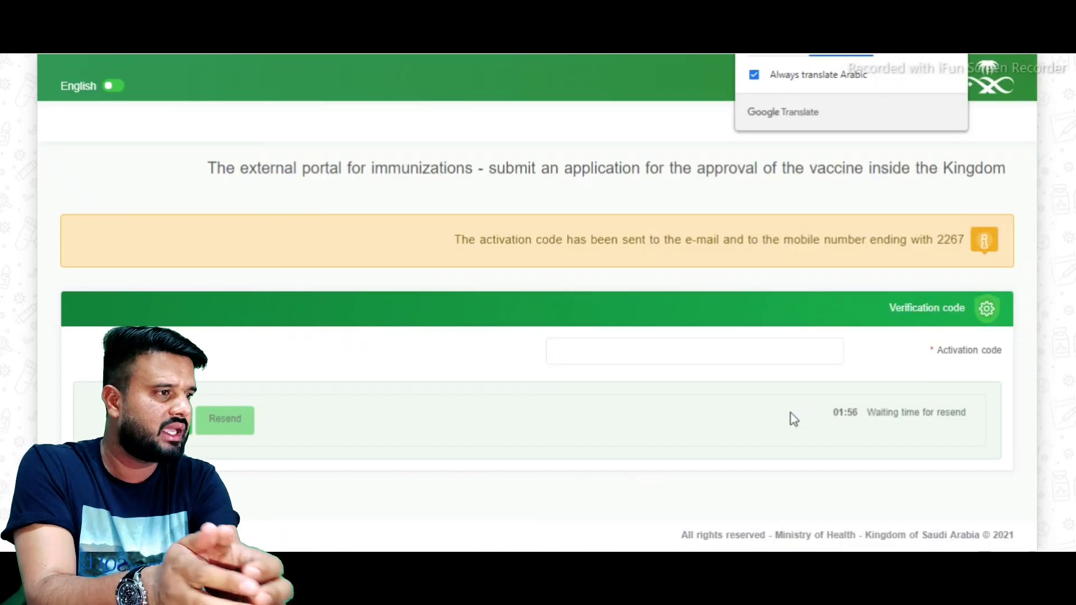
Step: Enter the activation code received by SMS/e-mail and submit it
left_click(752, 346)
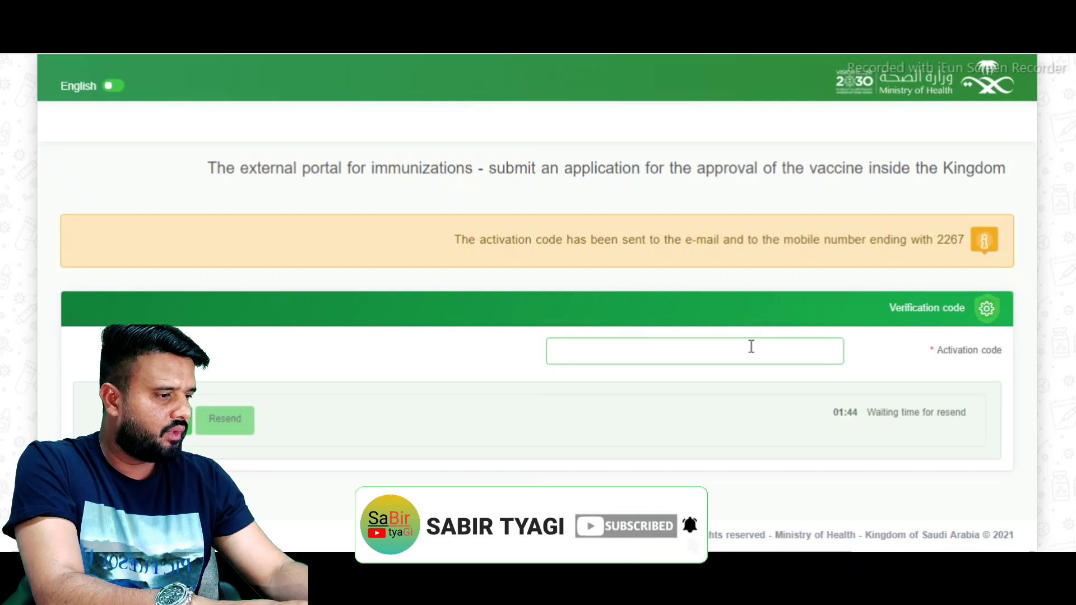
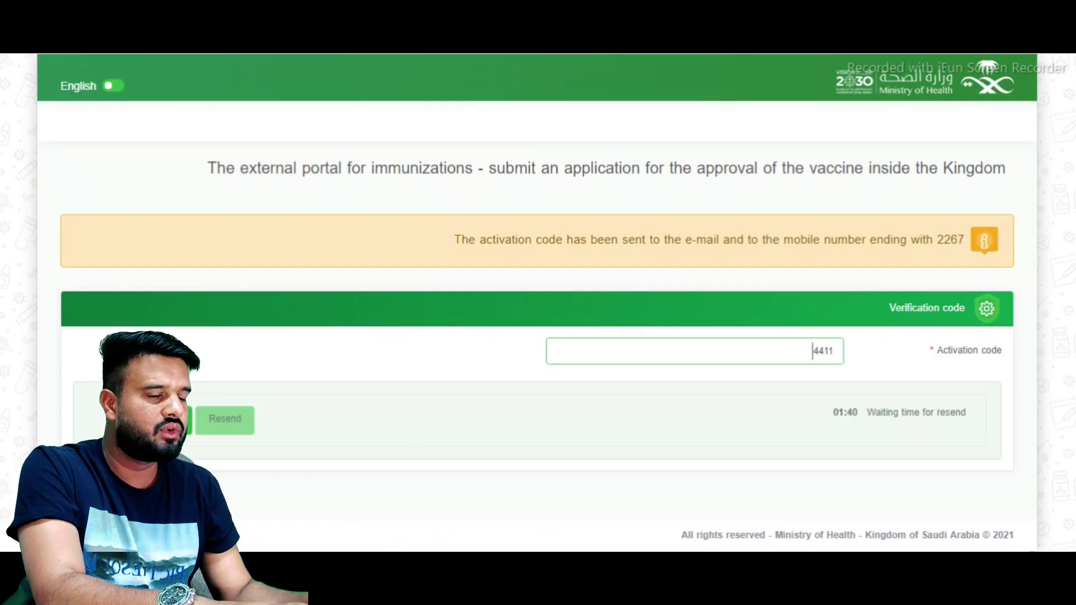
key("Return")
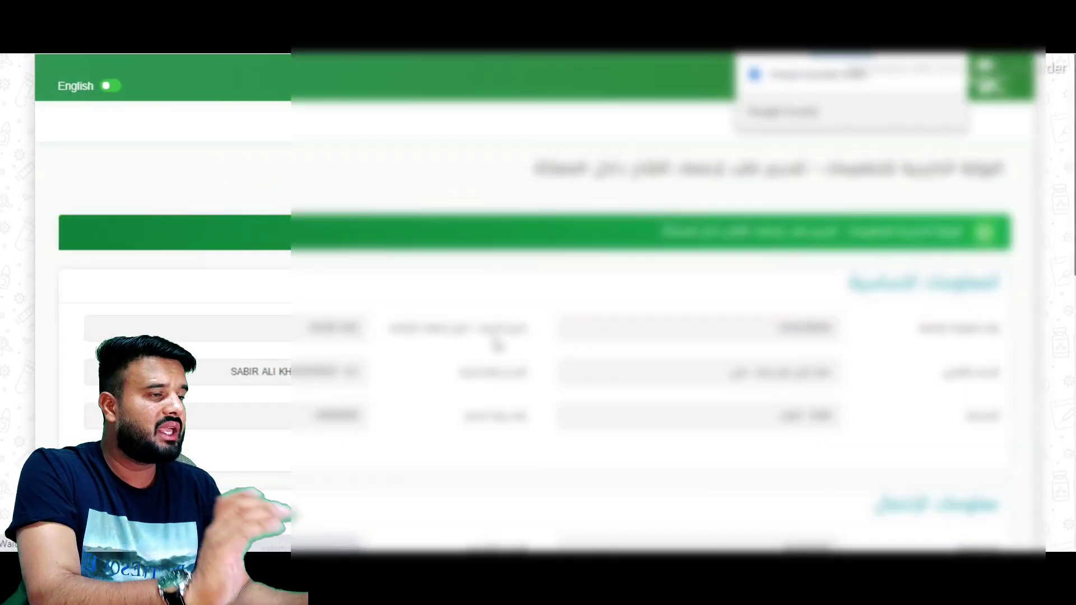
Step: In Vaccine information, choose Pfizer - 2 doses as the vaccine type
scroll(497, 343, "down", 3)
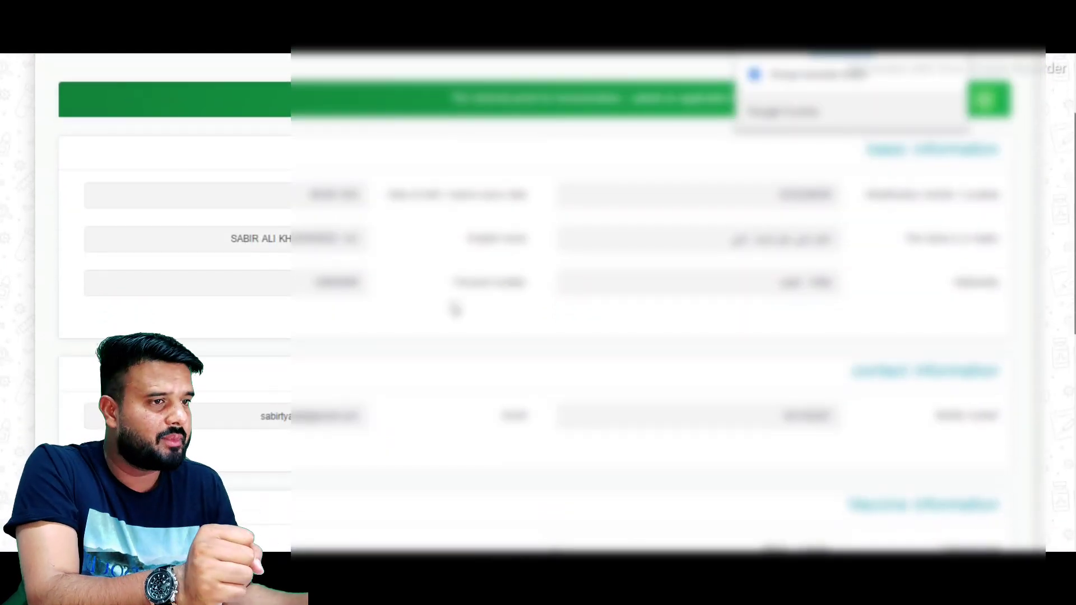
scroll(444, 291, "down", 3)
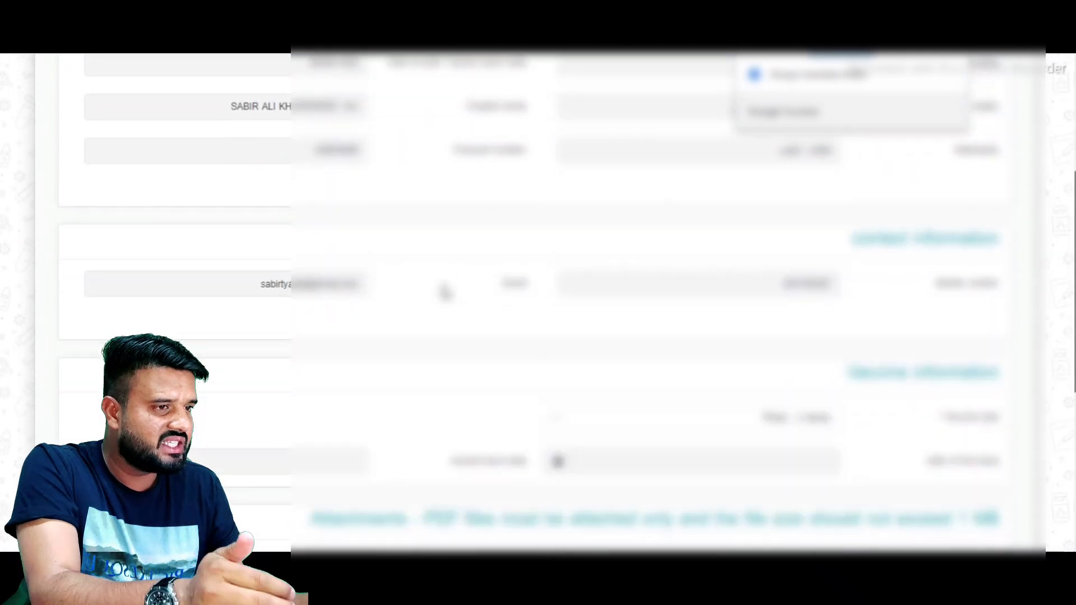
scroll(444, 291, "down", 3)
scroll(444, 293, "down", 3)
scroll(444, 293, "up", 3)
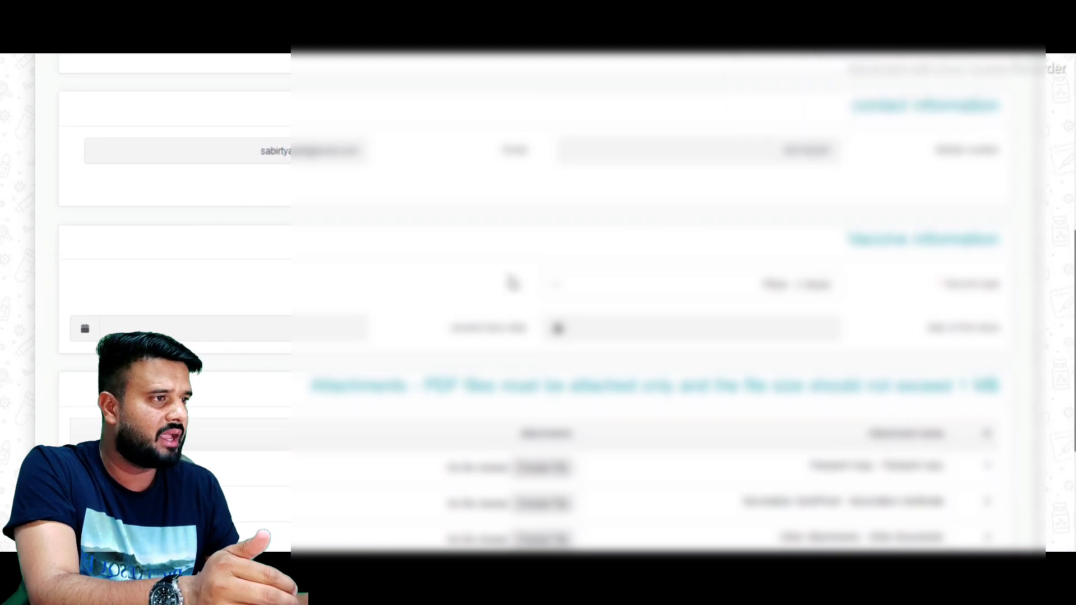
scroll(512, 281, "down", 3)
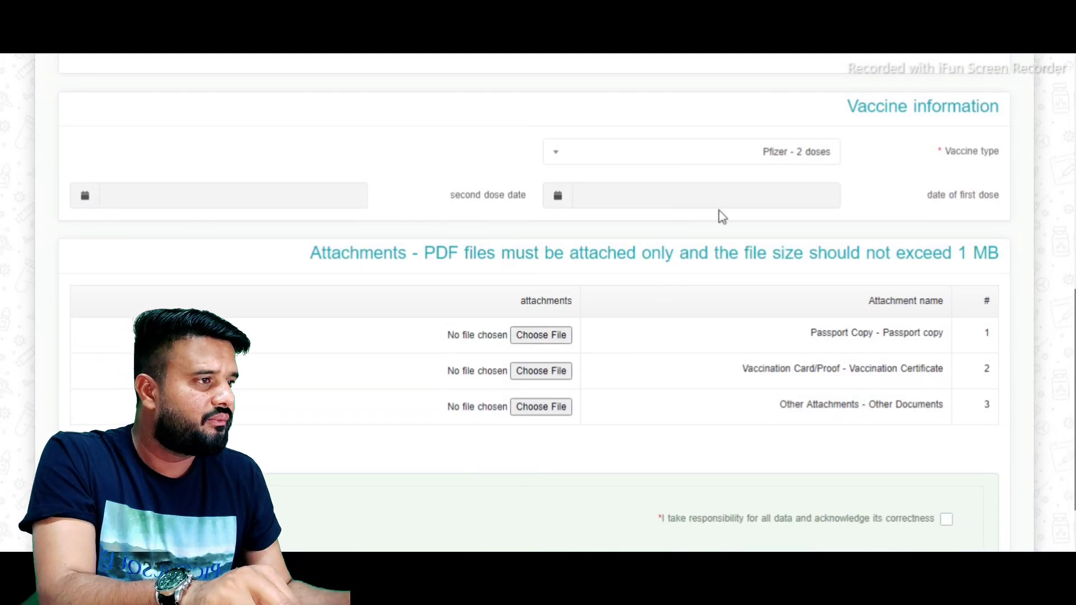
left_click(751, 161)
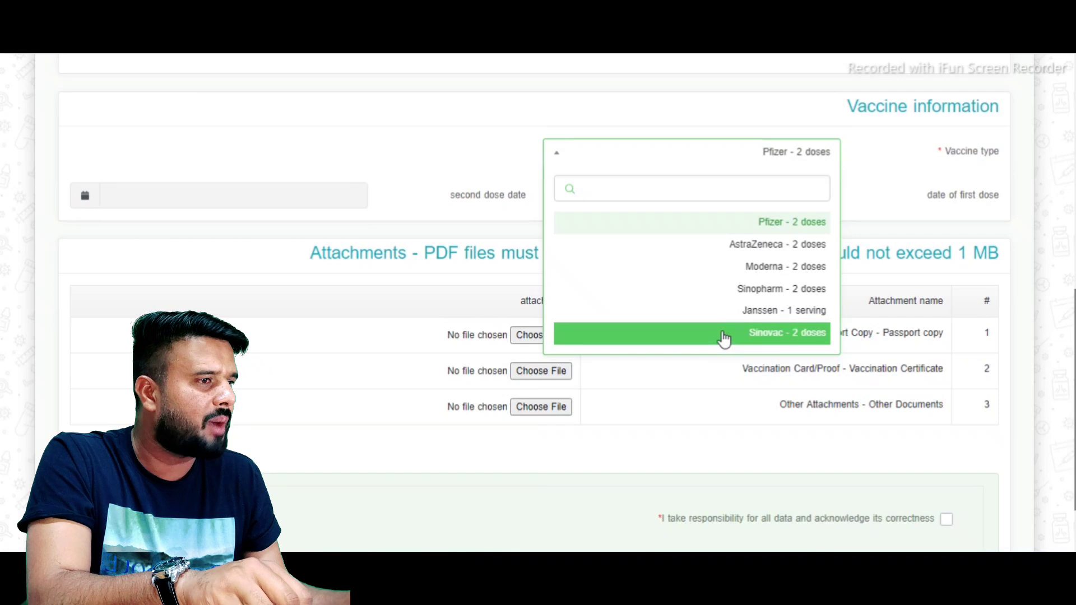
left_click(696, 223)
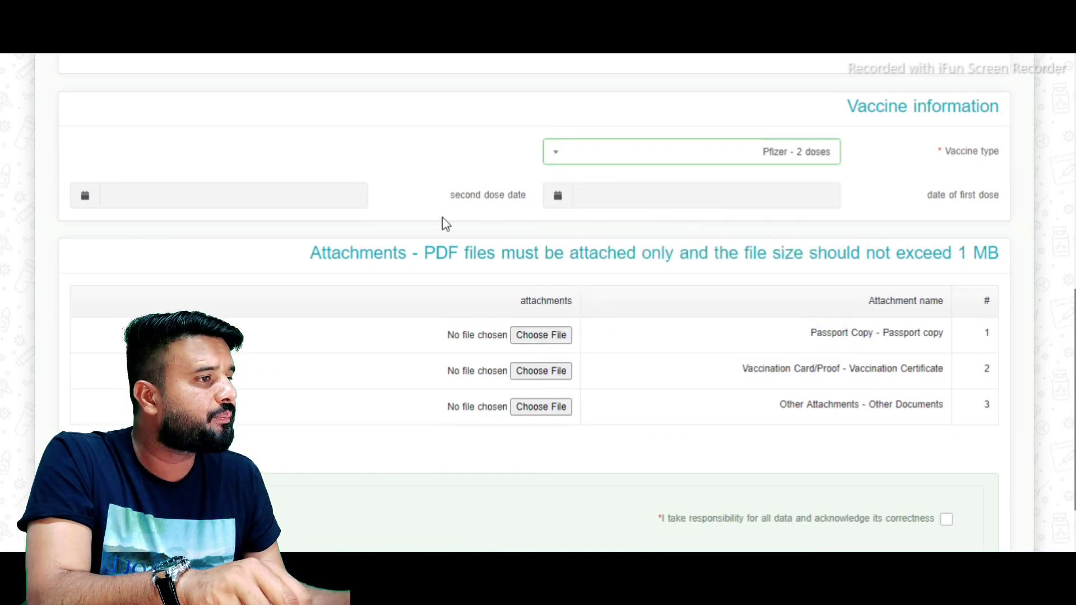
left_click(790, 199)
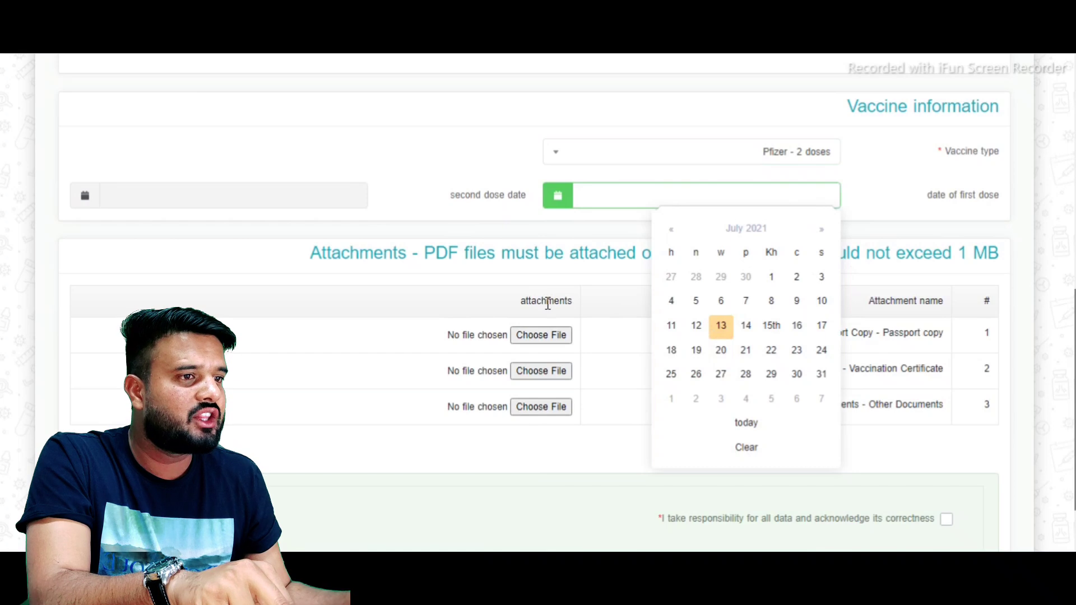
left_click(325, 187)
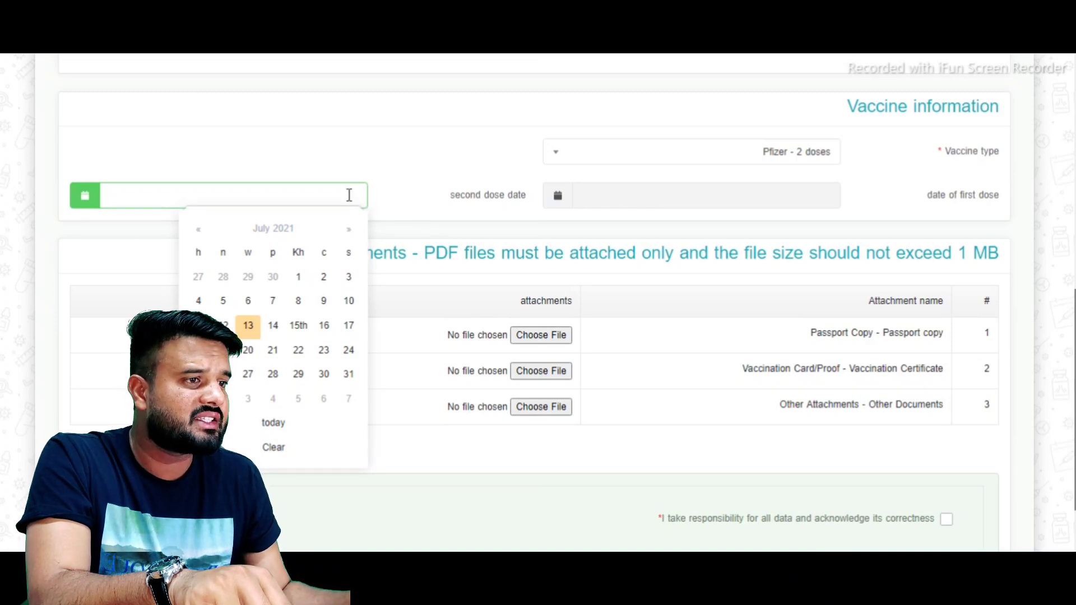
left_click(391, 201)
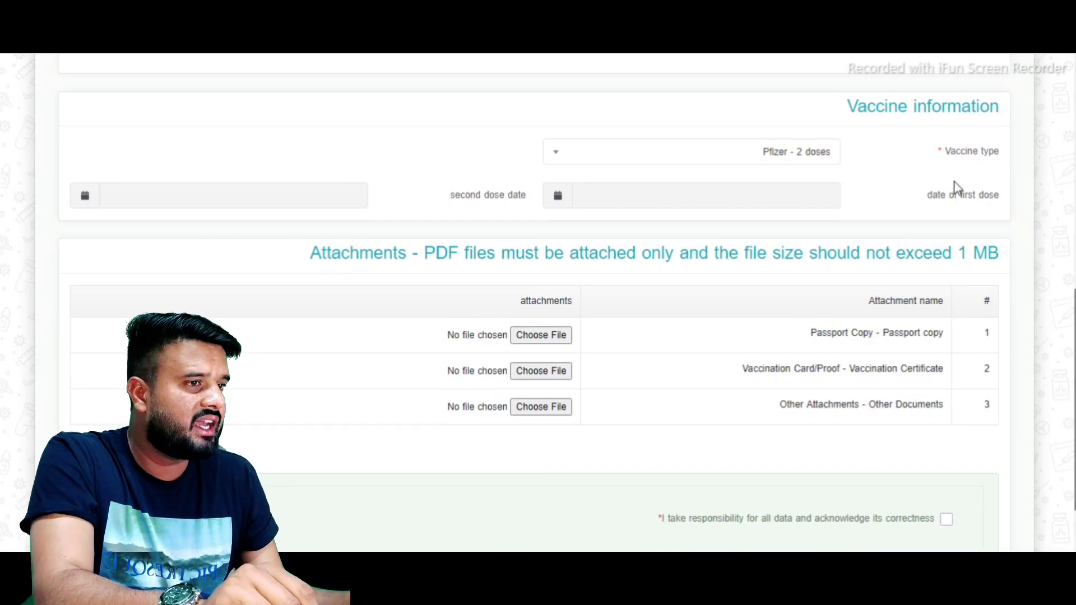
scroll(561, 249, "down", 2)
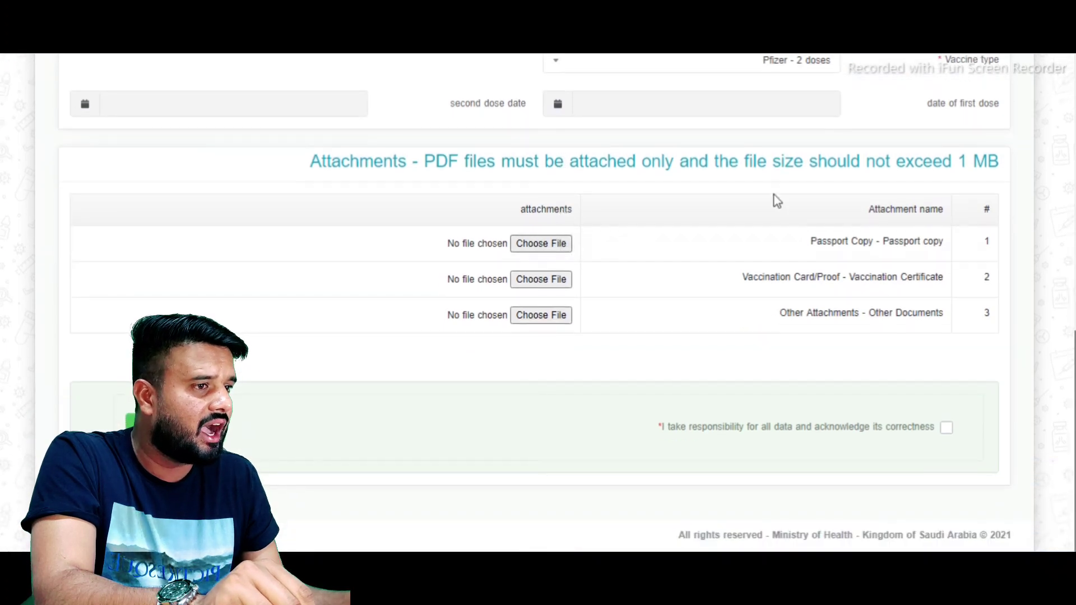